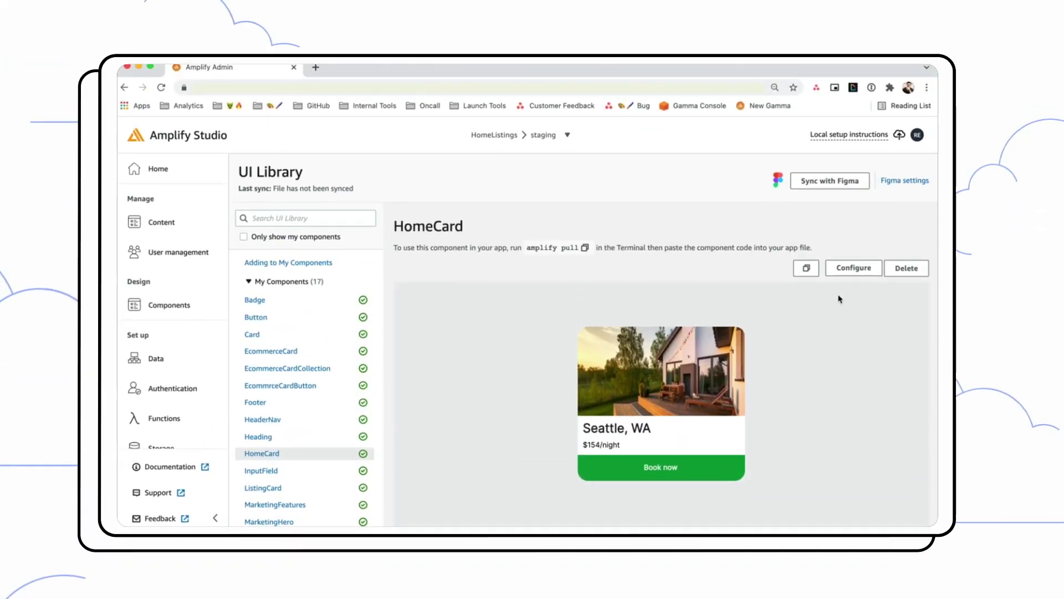
Step: Open the HomeCard component and start building a collection of home cards
left_click(848, 269)
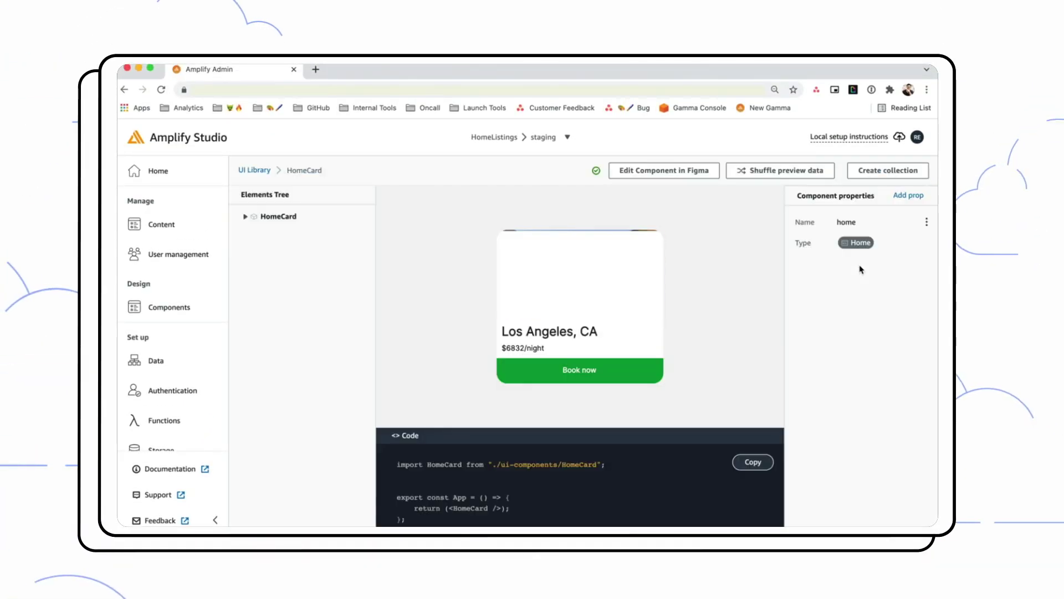
left_click(881, 171)
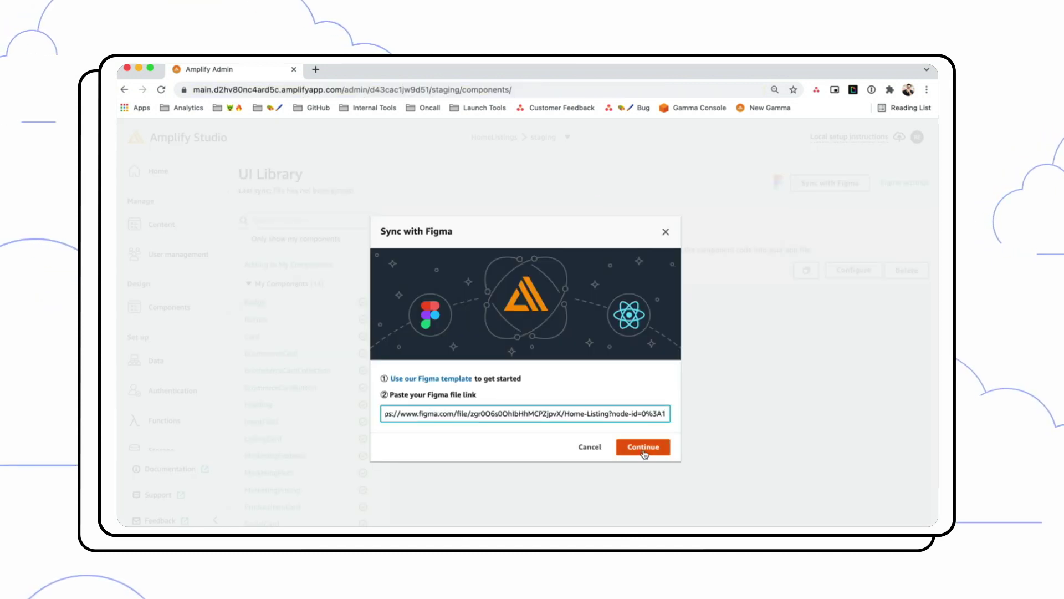
Step: Pull components from the linked Figma file and accept the HomeCard and HeaderNav components
left_click(644, 447)
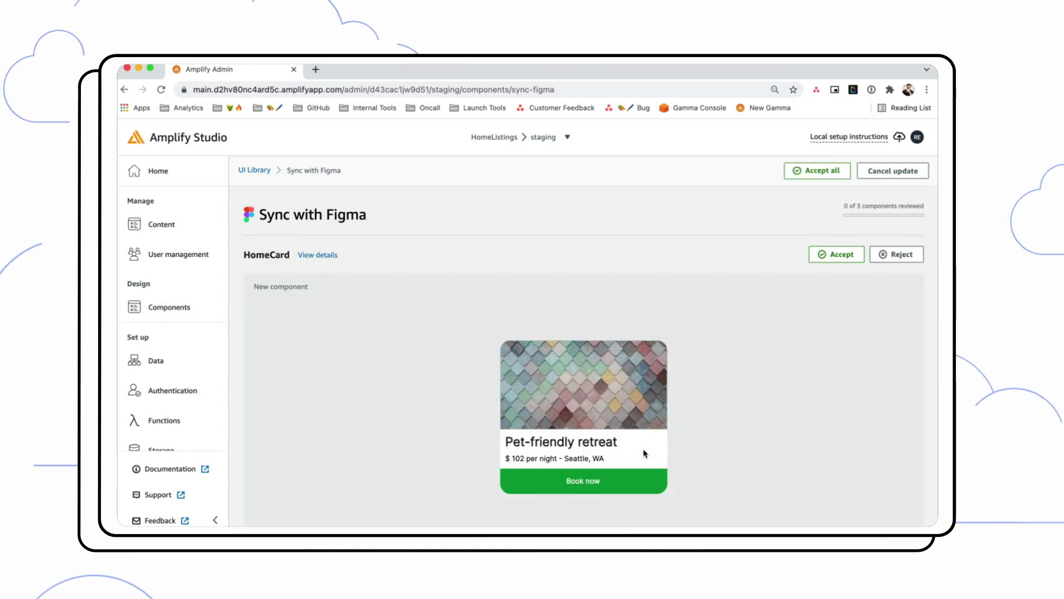
left_click(840, 258)
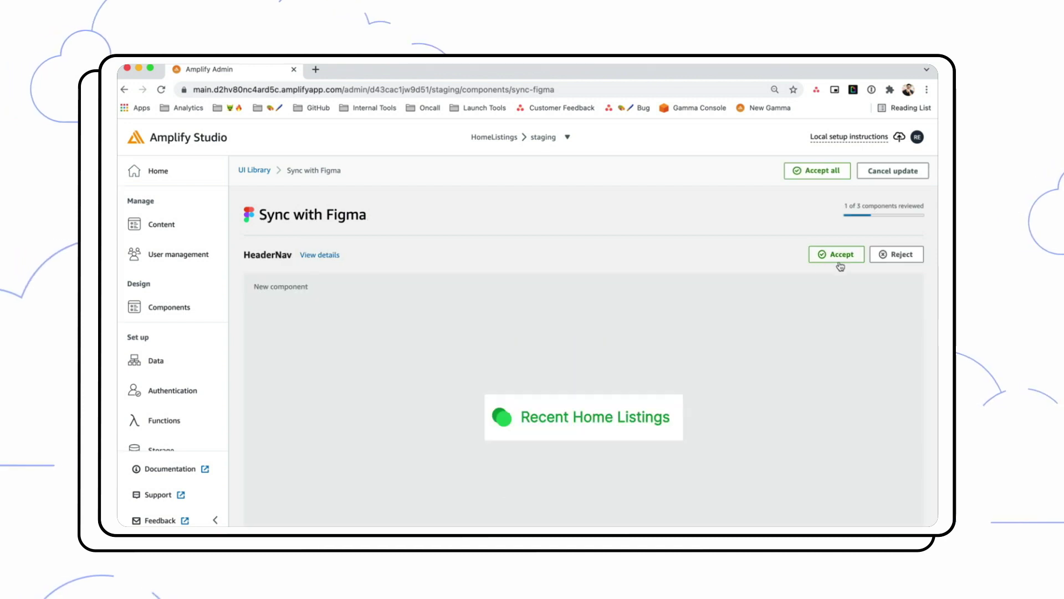
left_click(840, 258)
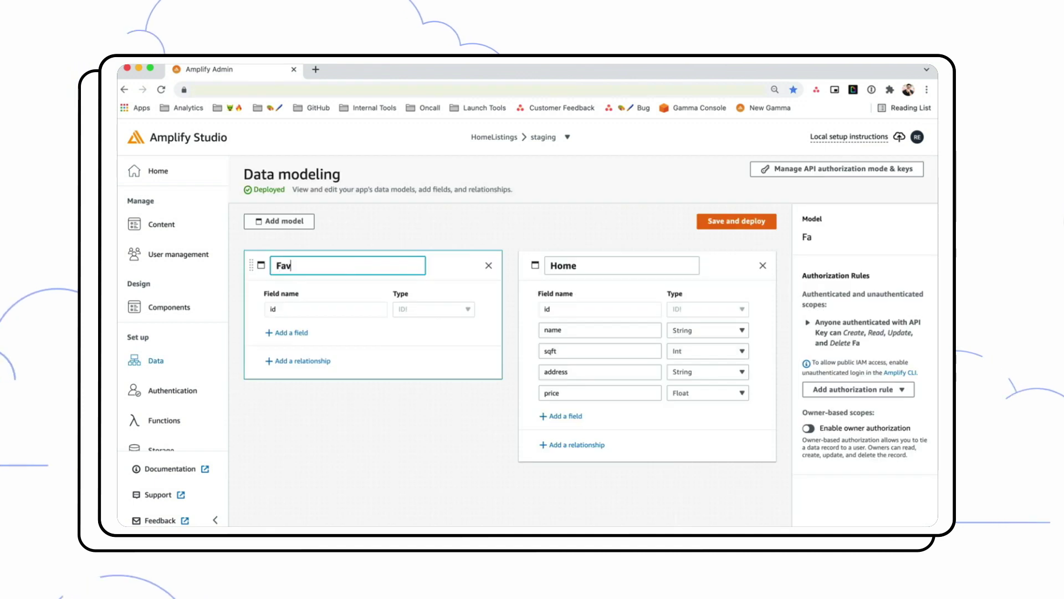
Step: Add a field to the Favorite model and save a many-to-many relationship with Home
left_click(287, 333)
type("name")
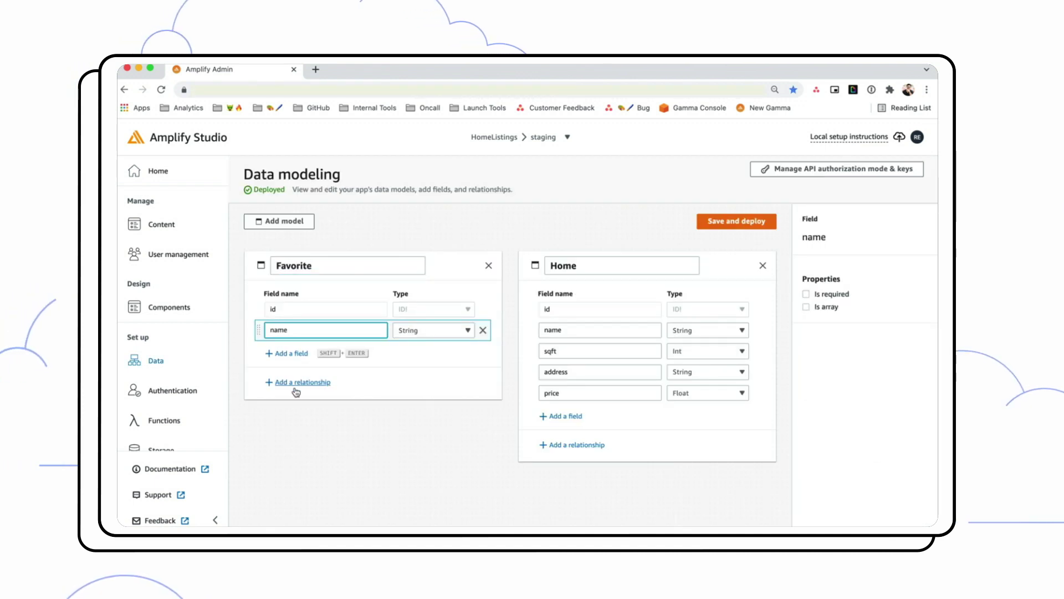
left_click(295, 385)
left_click(422, 211)
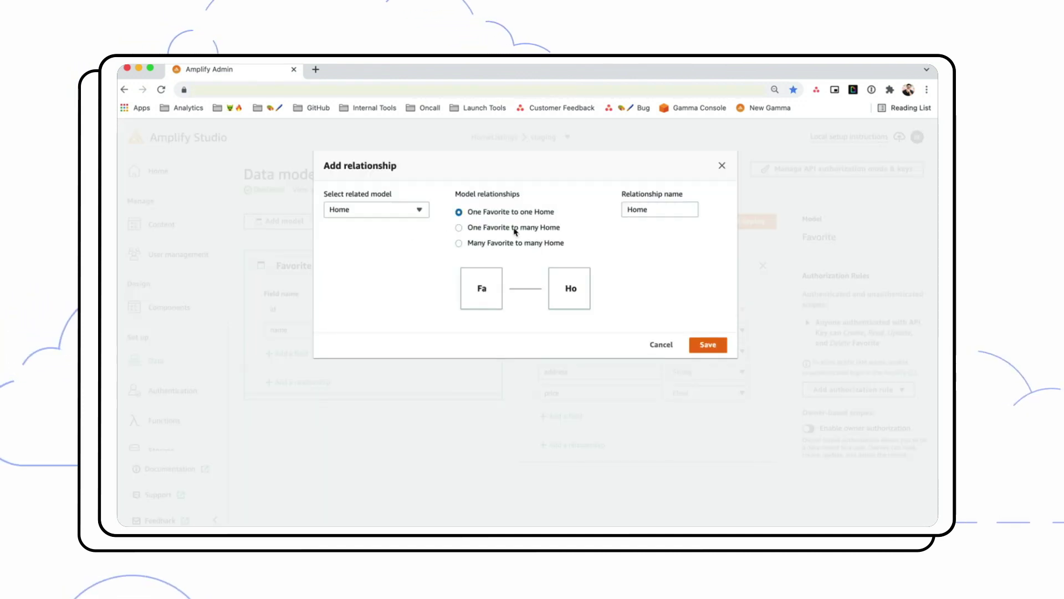
left_click(516, 243)
left_click(708, 356)
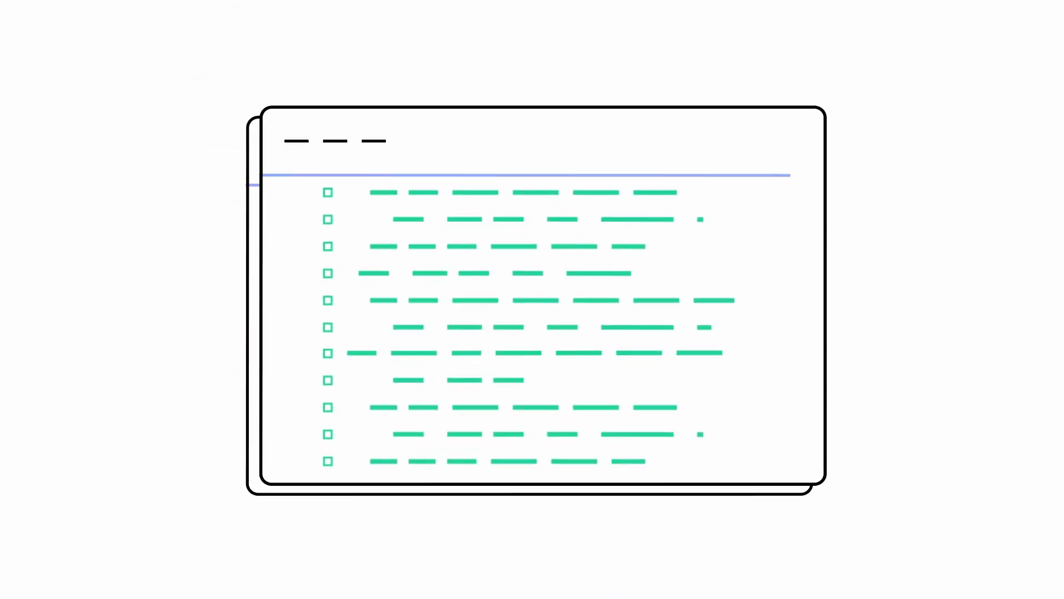